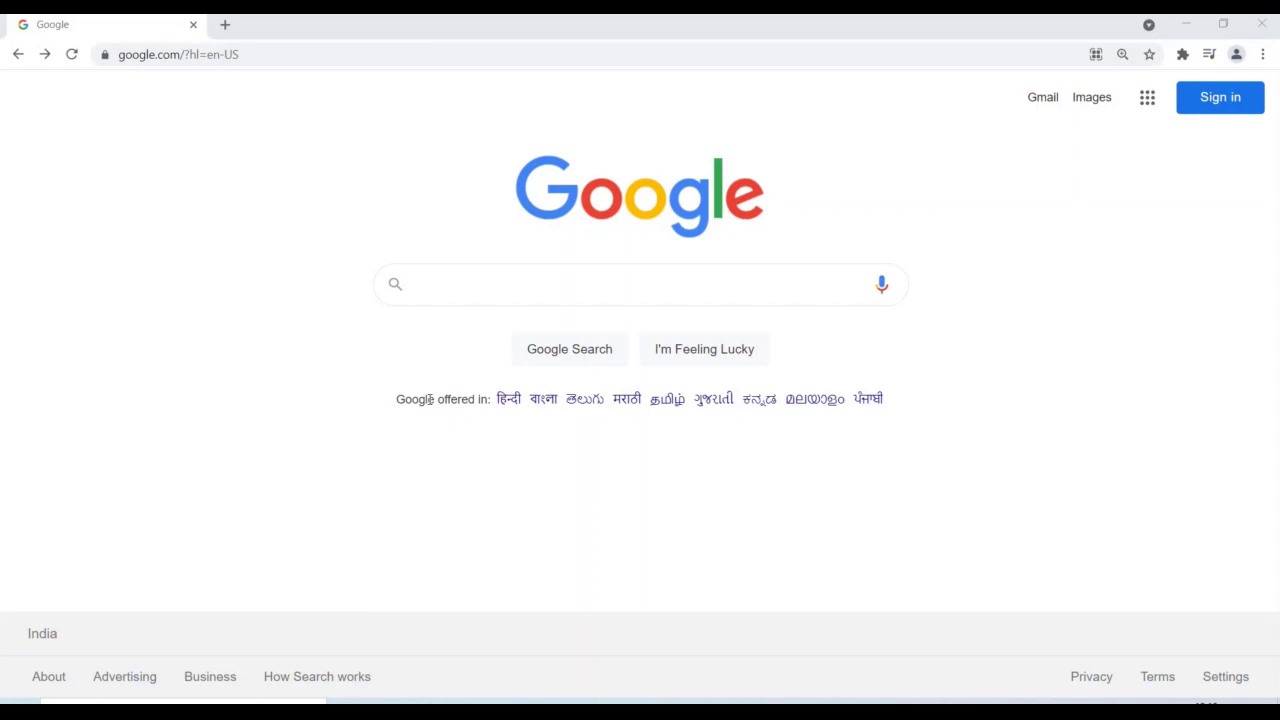
click(209, 58)
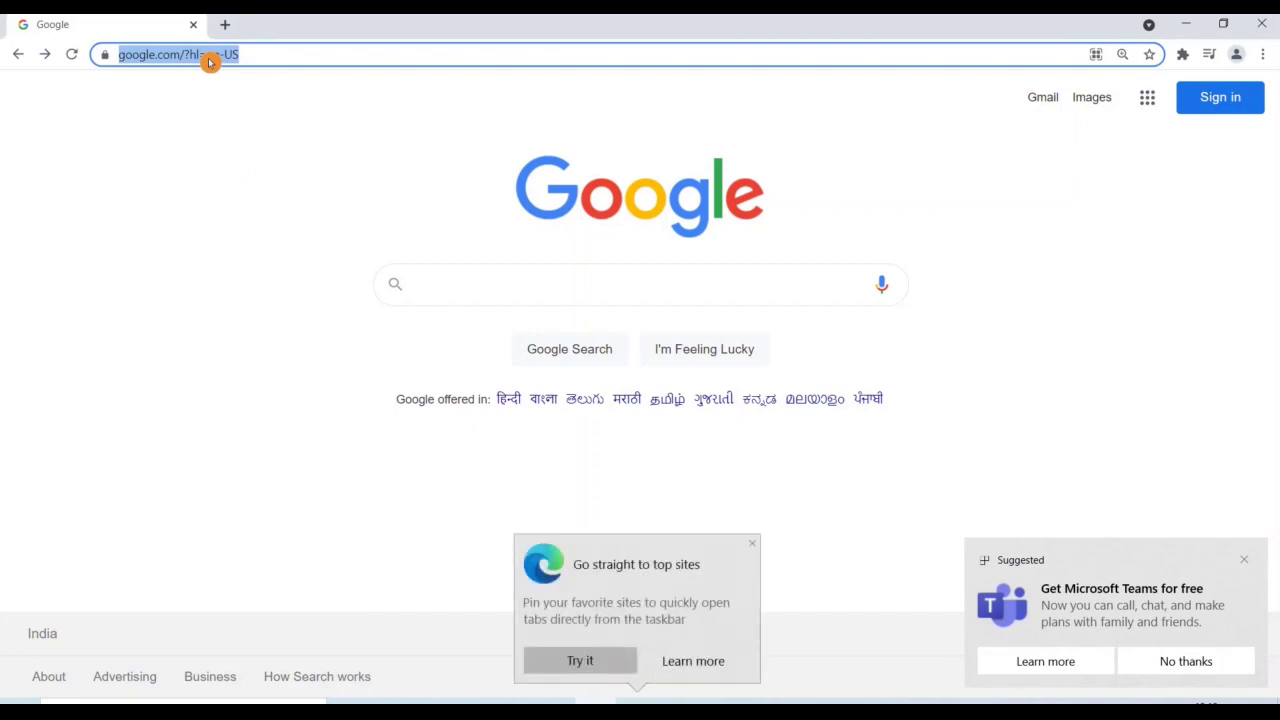
text(wwww)
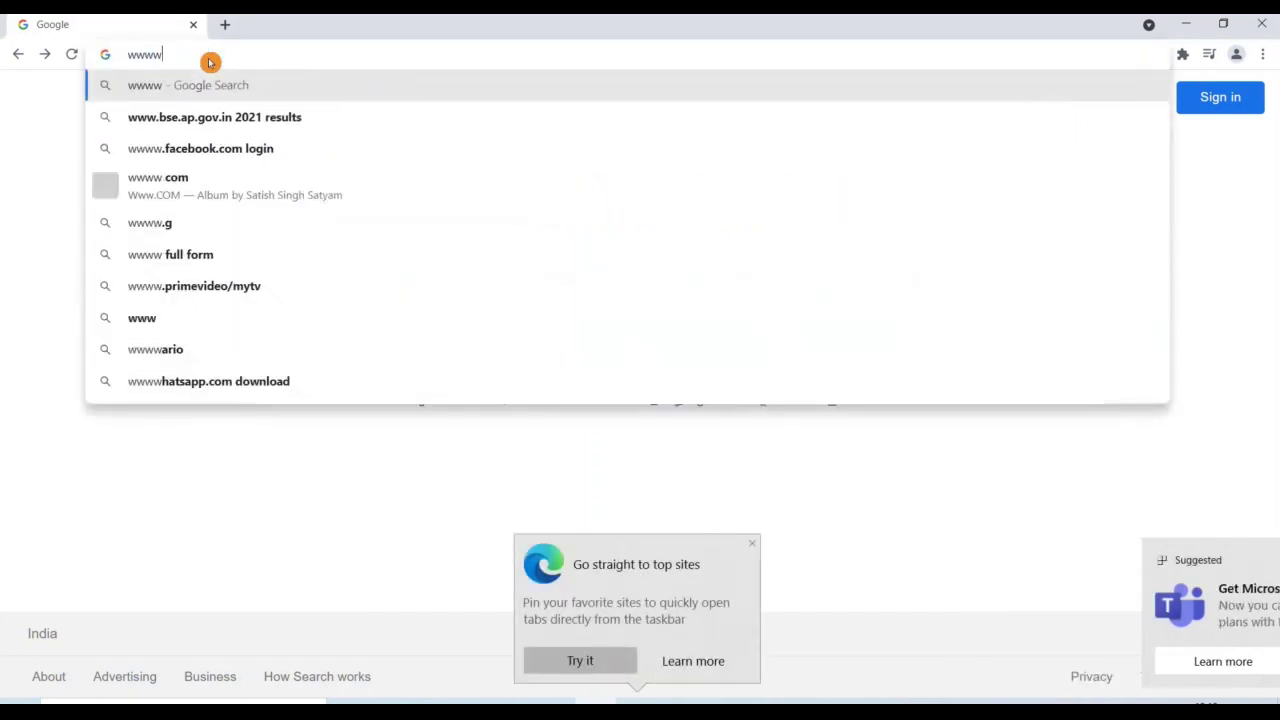
key(BackSpace)
text(.of)
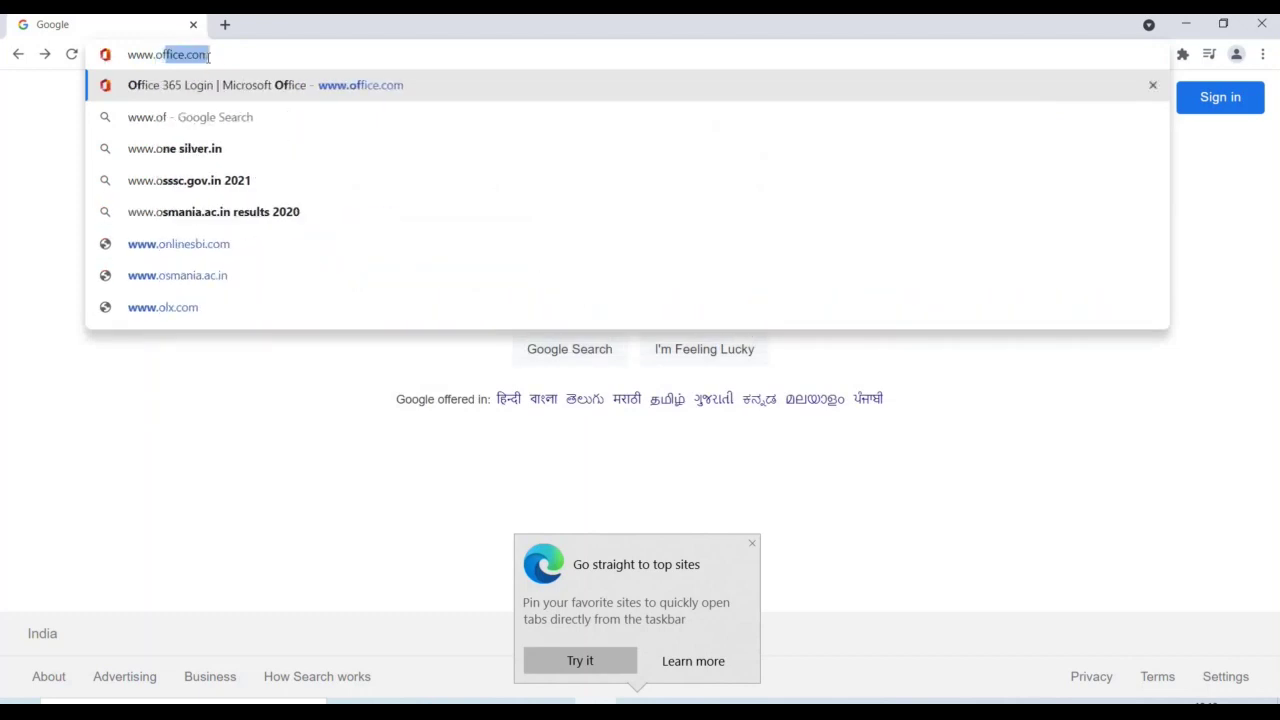
text(fice.c)
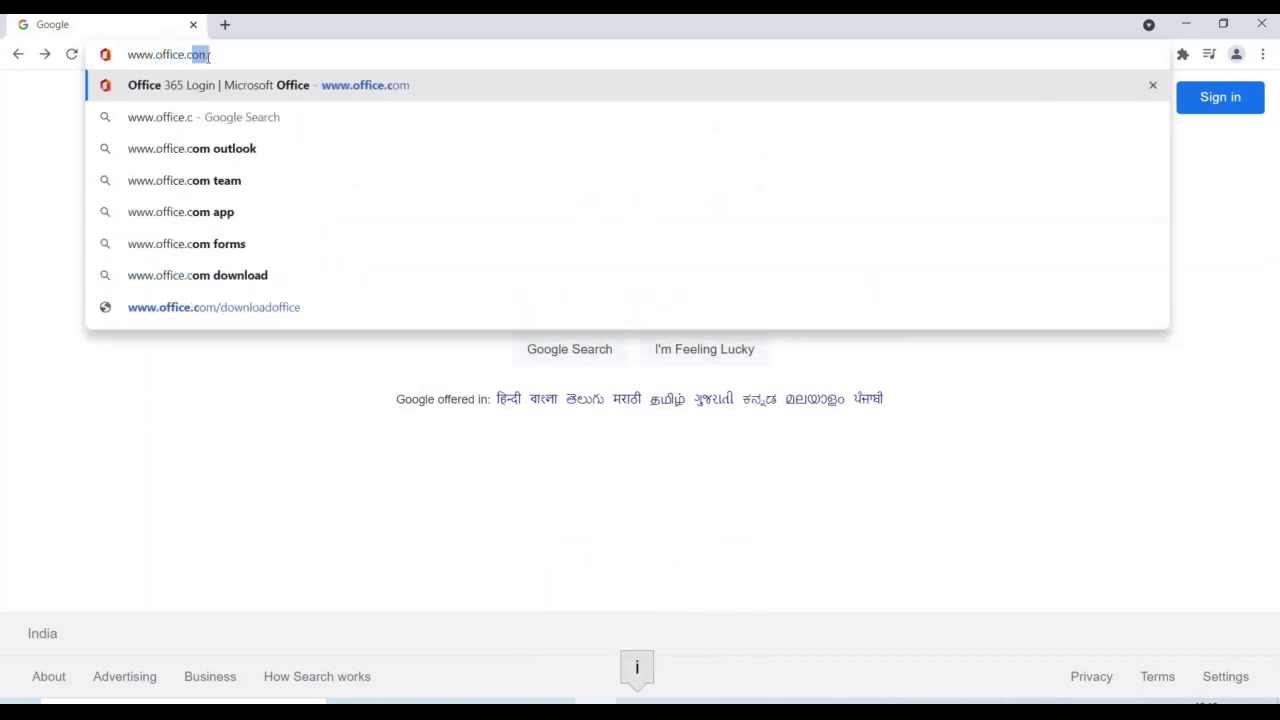
text(om)
key(Return)
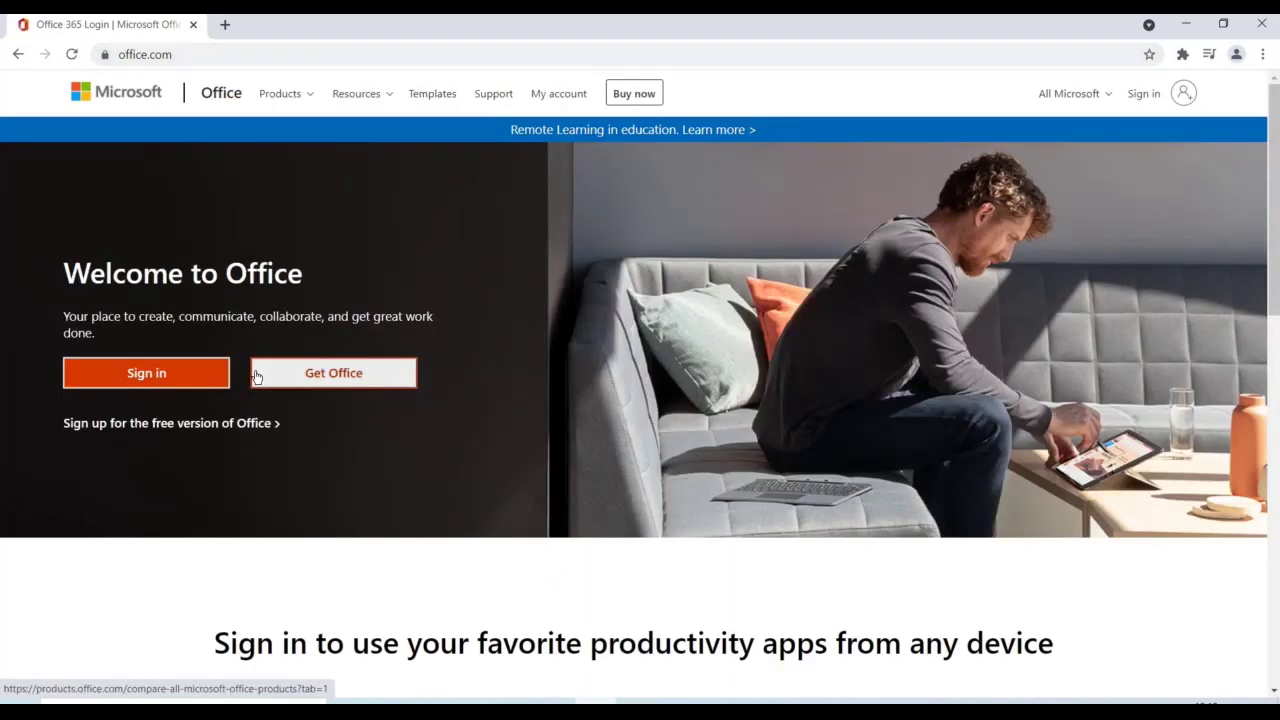
click(267, 481)
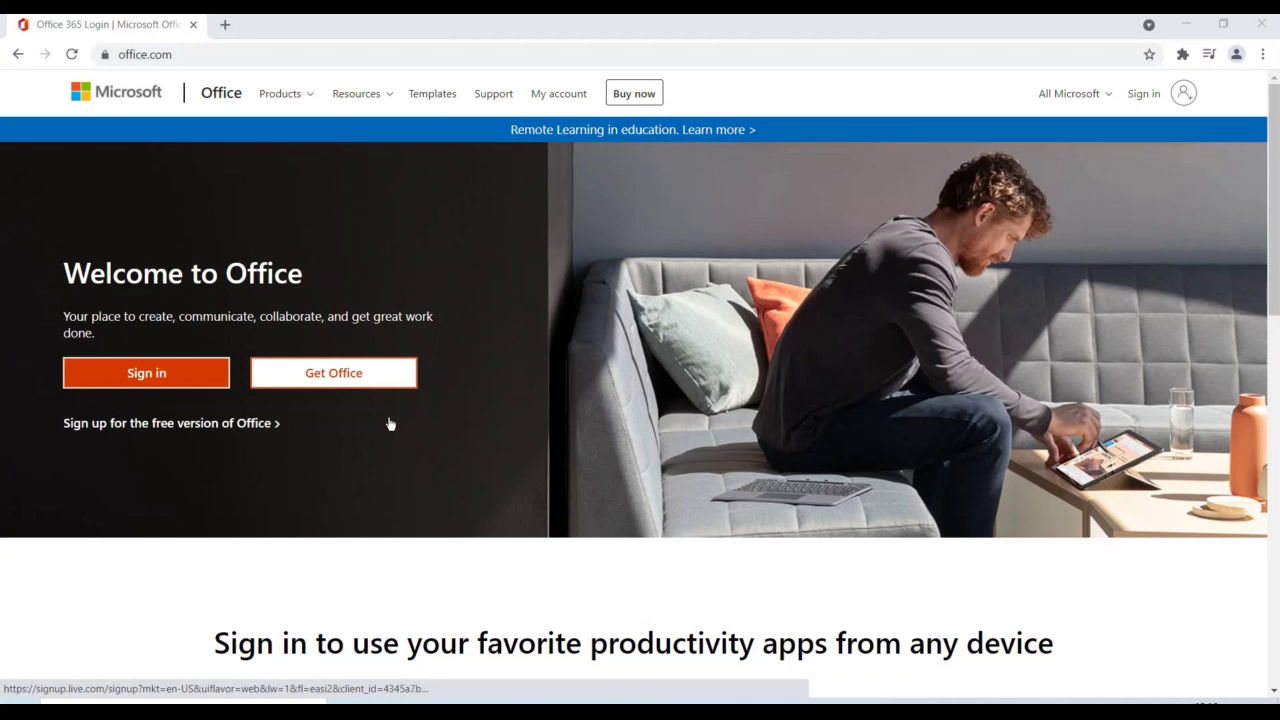
click(211, 425)
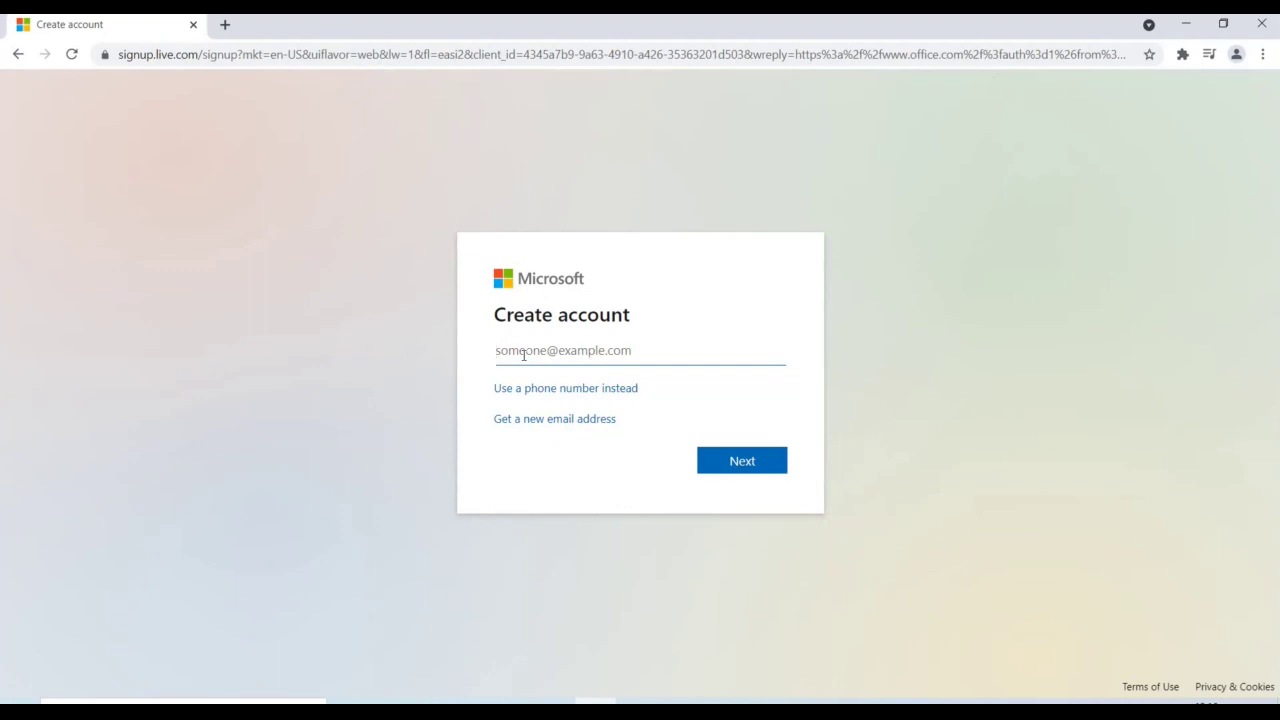
click(570, 421)
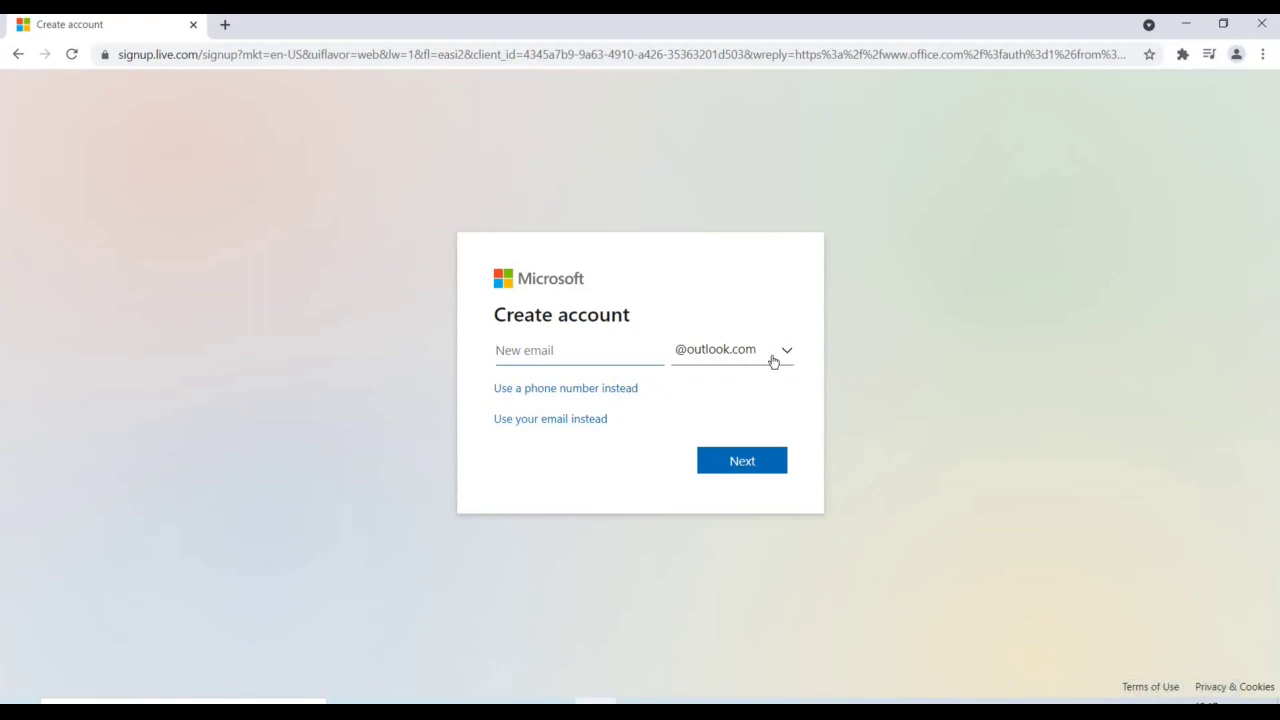
click(778, 362)
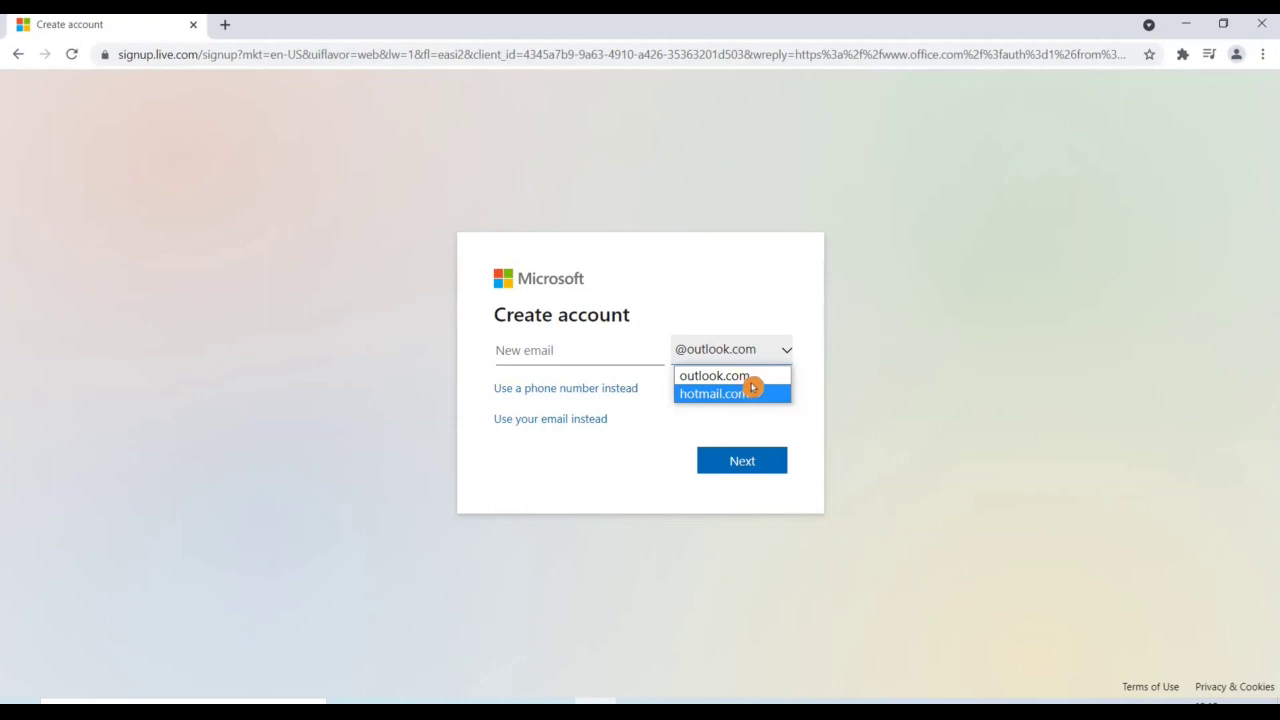
click(753, 382)
click(576, 337)
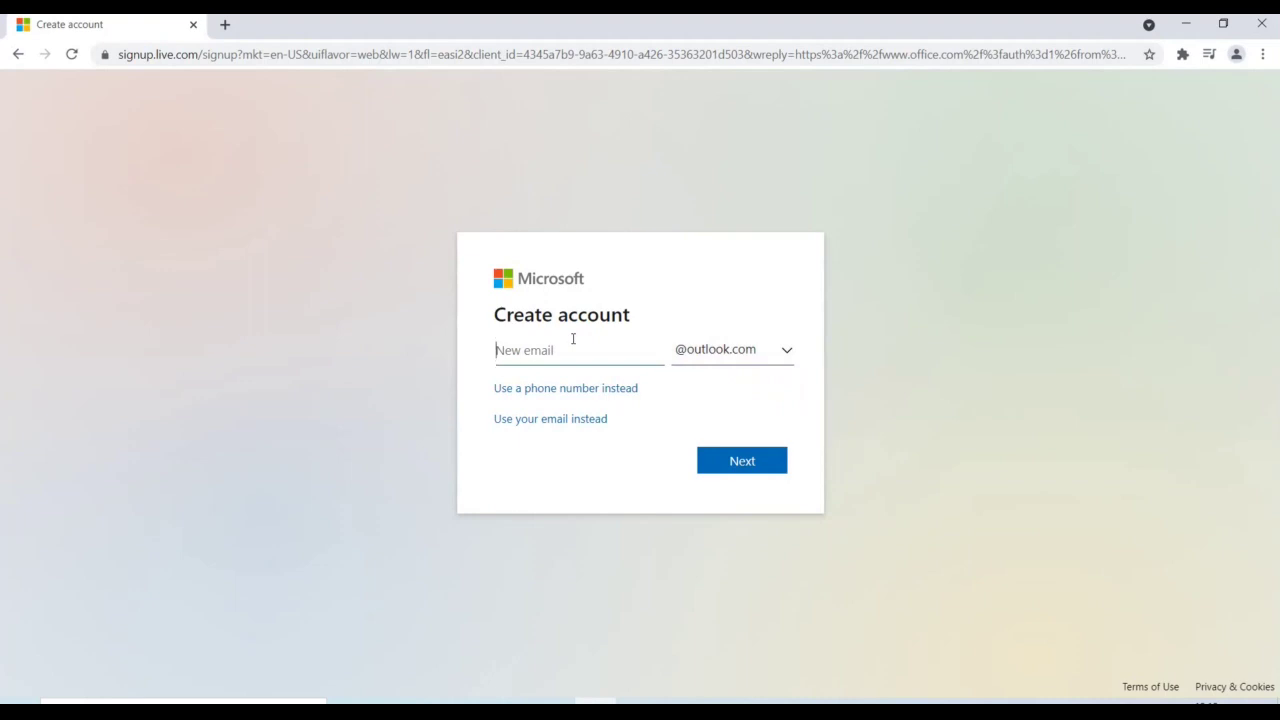
click(708, 451)
- Enter the new account's password, decline Microsoft tips and offers, and continue
click(715, 468)
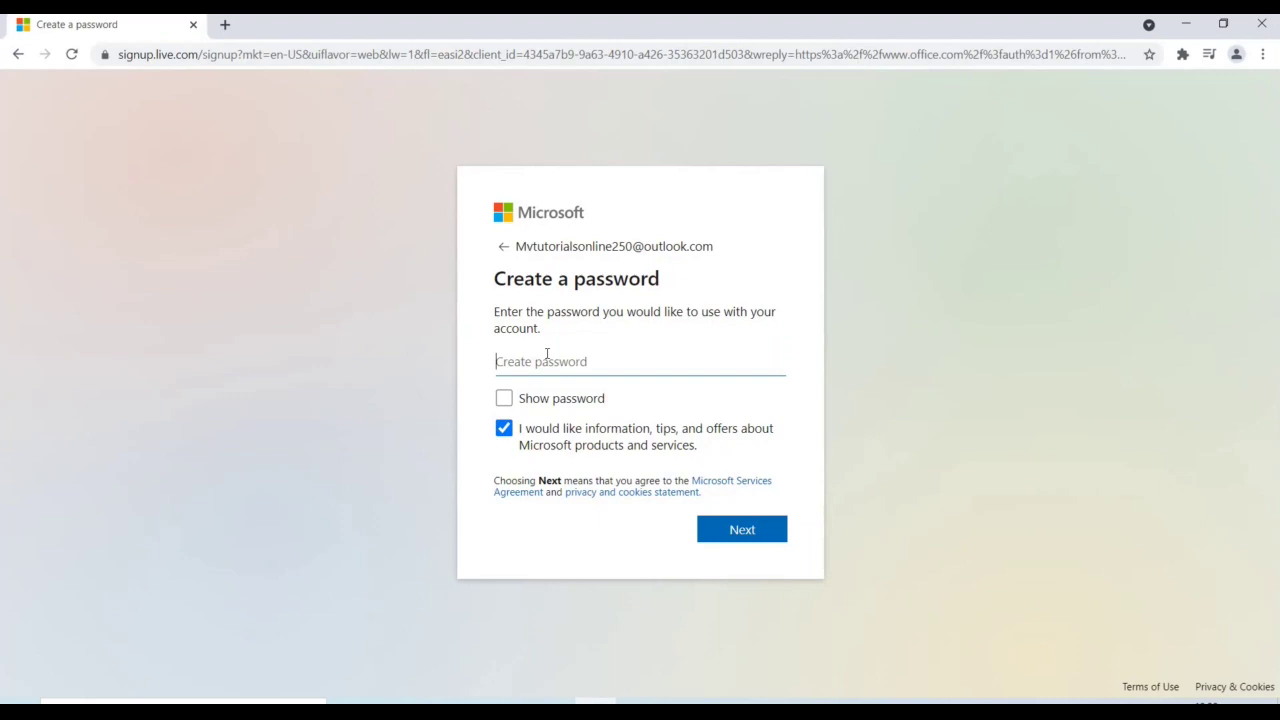
text(••)
text(••••••)
text(•••)
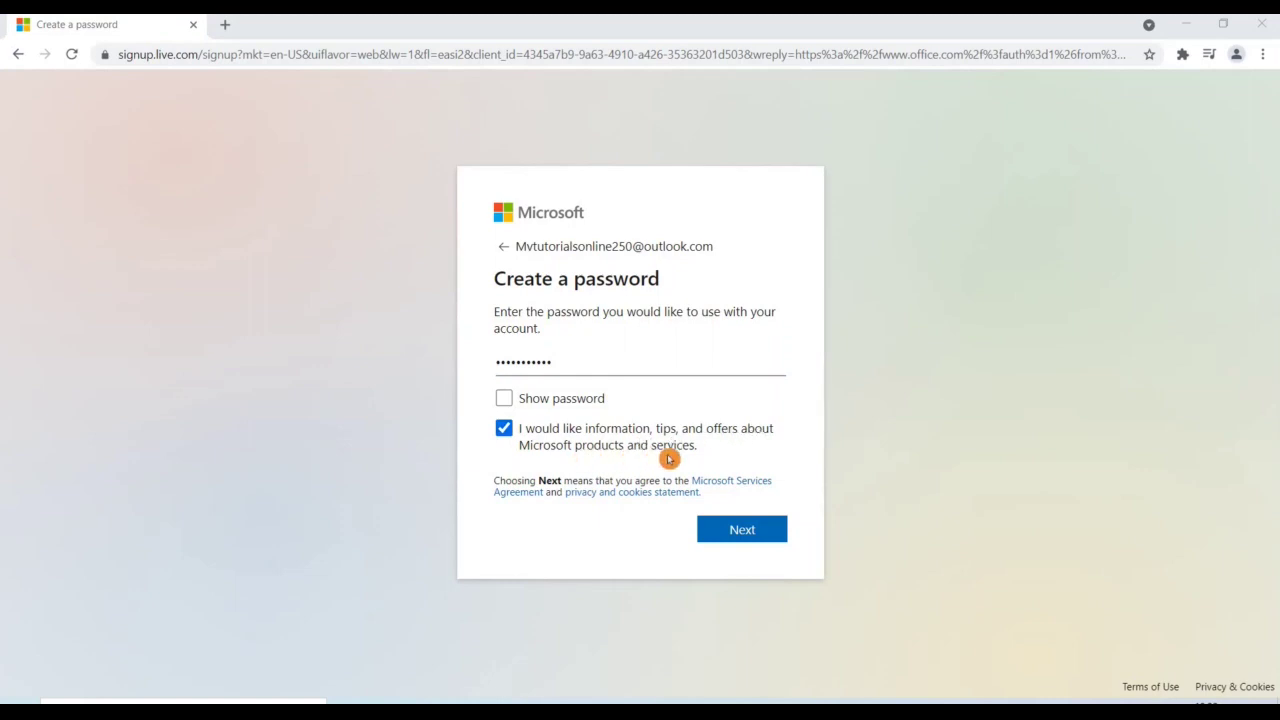
click(503, 433)
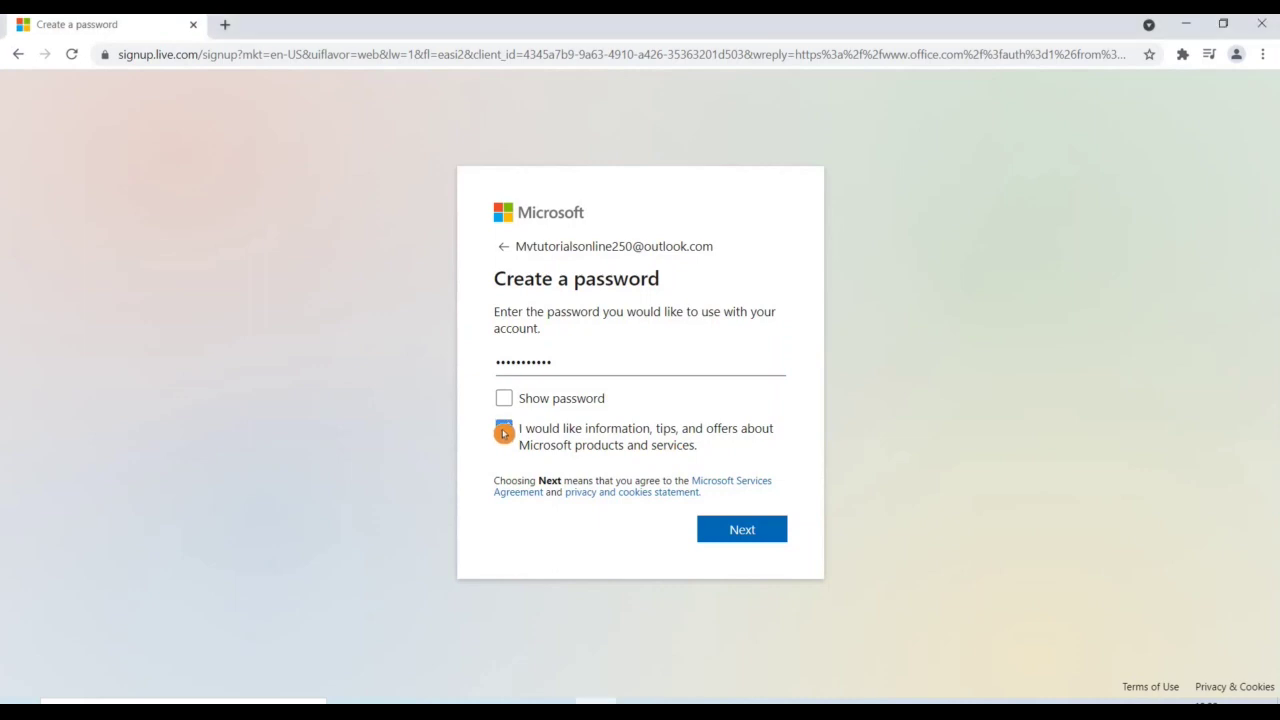
click(730, 538)
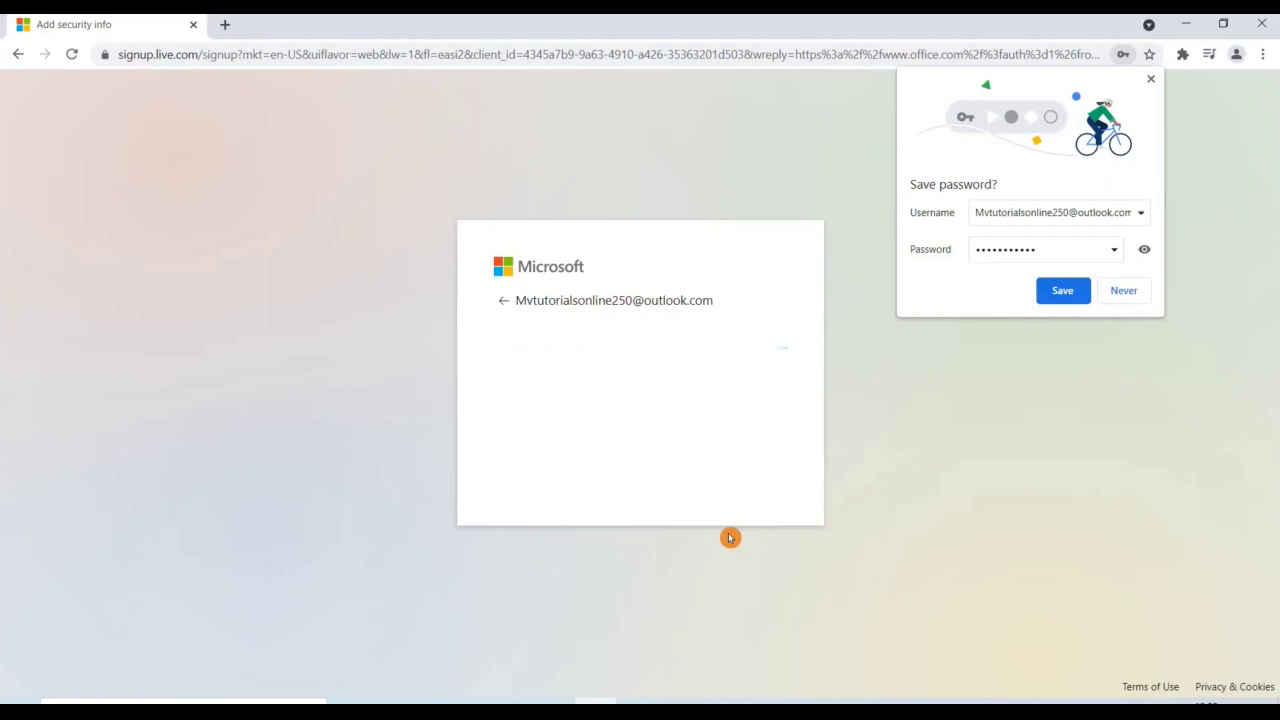
- Decline saving the password, then rotate the drill image upright and submit the puzzle
click(1124, 292)
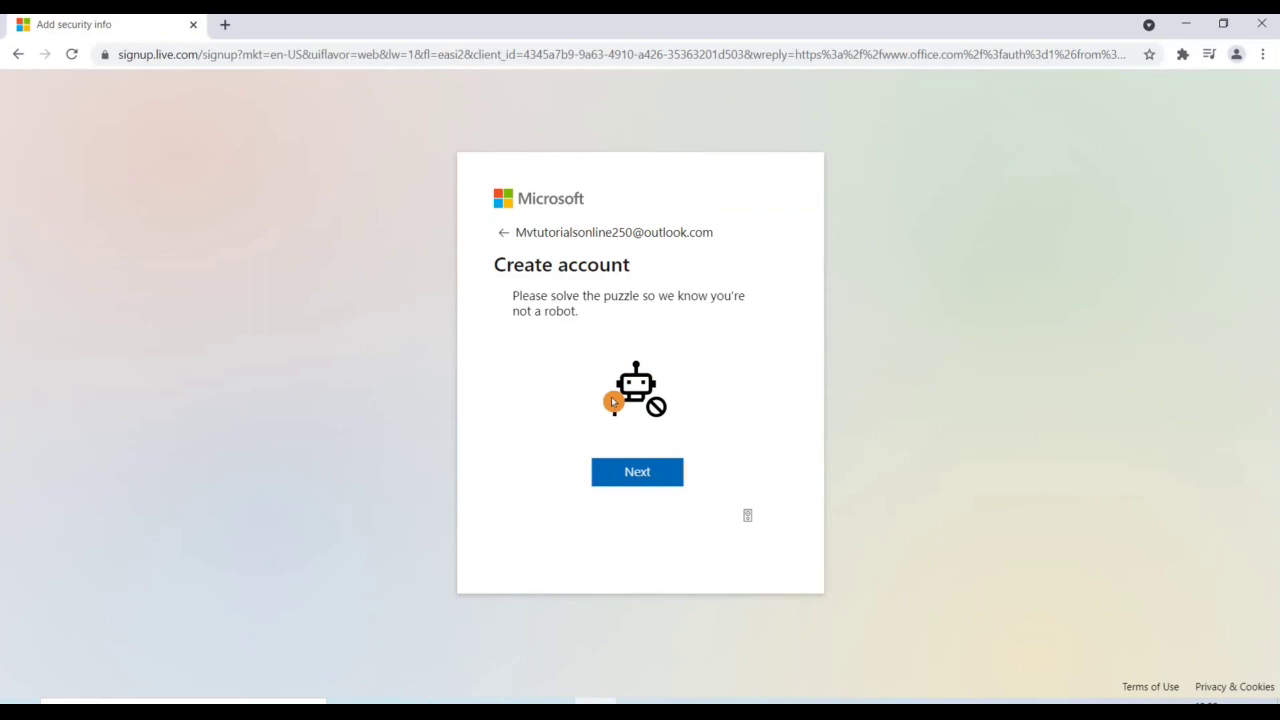
click(641, 474)
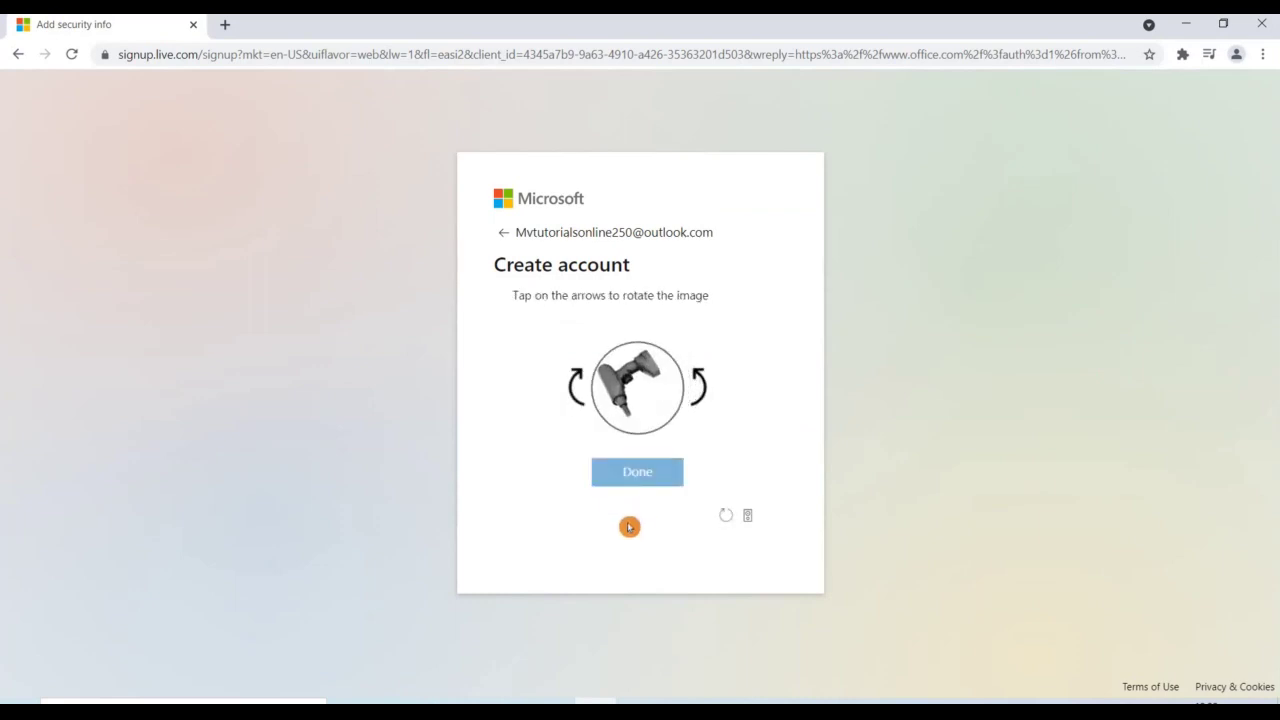
click(698, 382)
click(575, 393)
click(575, 393)
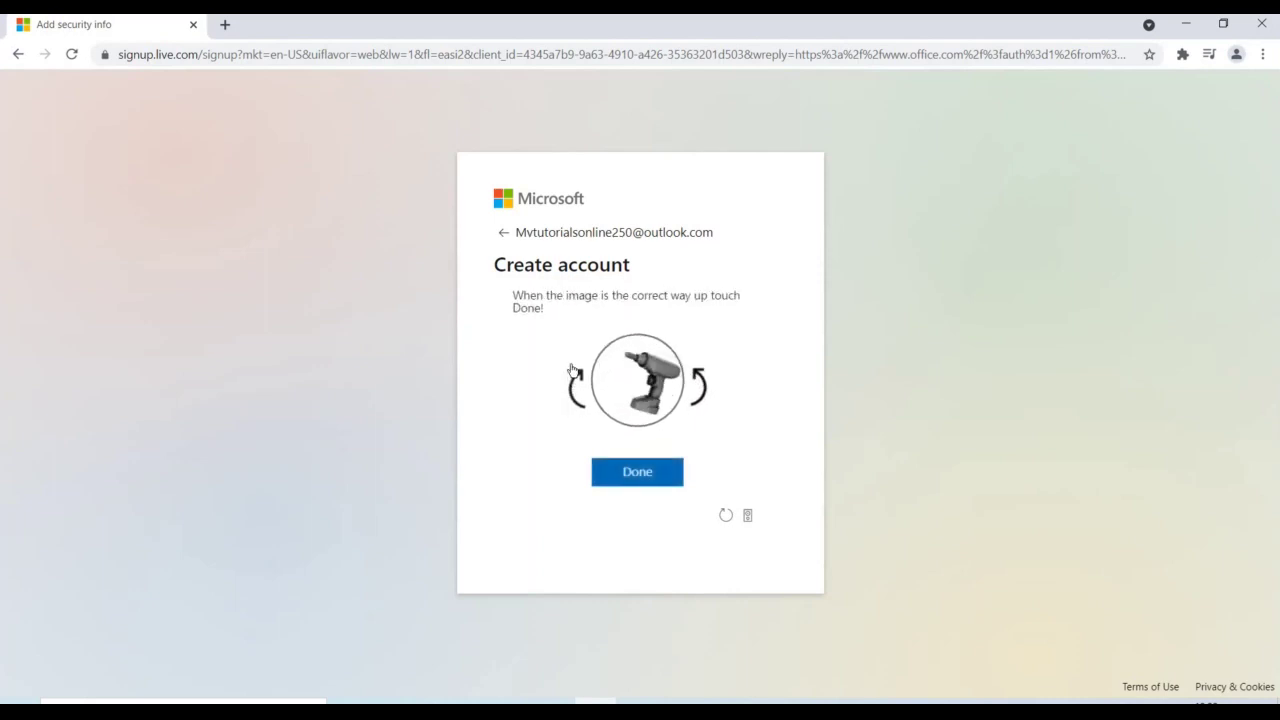
click(574, 371)
click(698, 388)
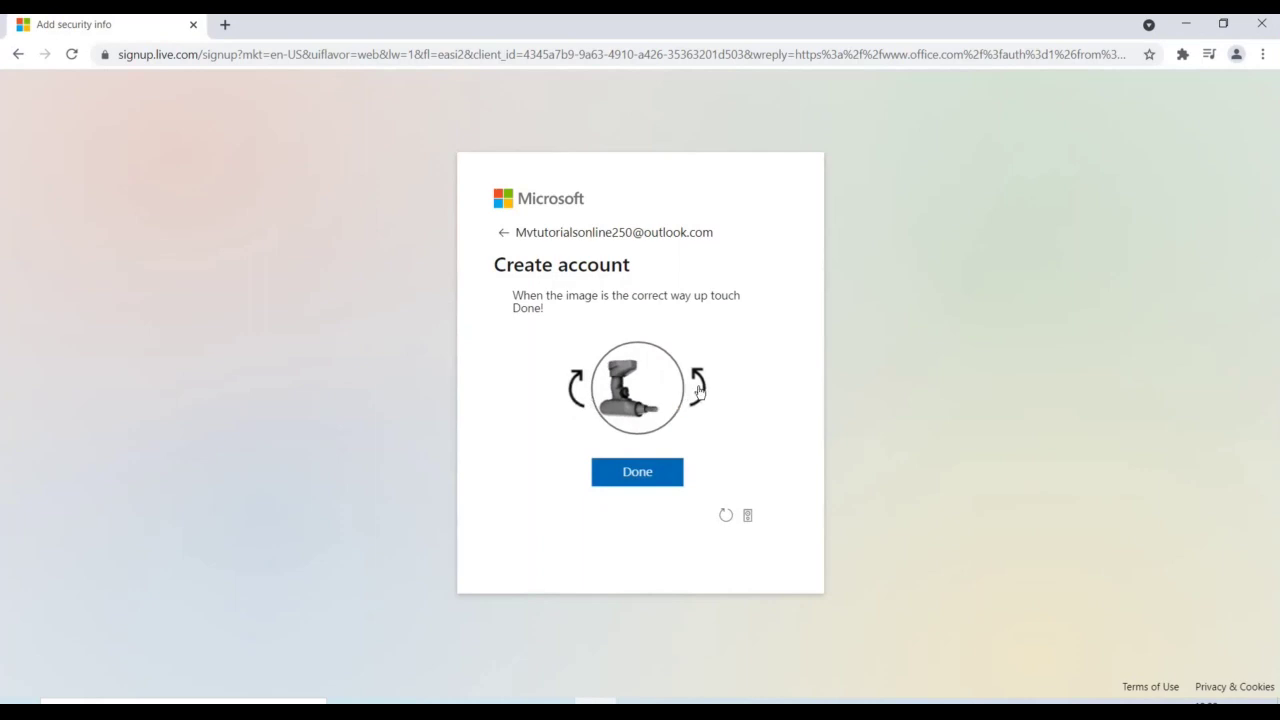
click(698, 388)
click(577, 395)
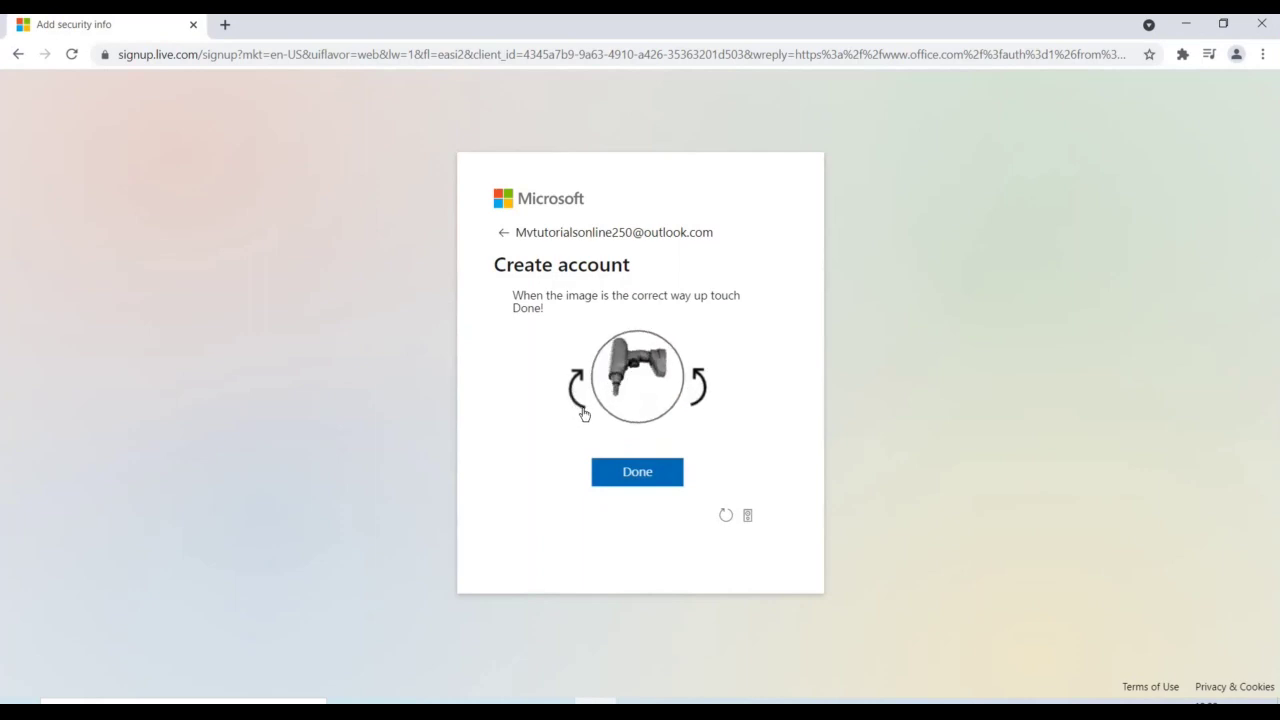
click(585, 412)
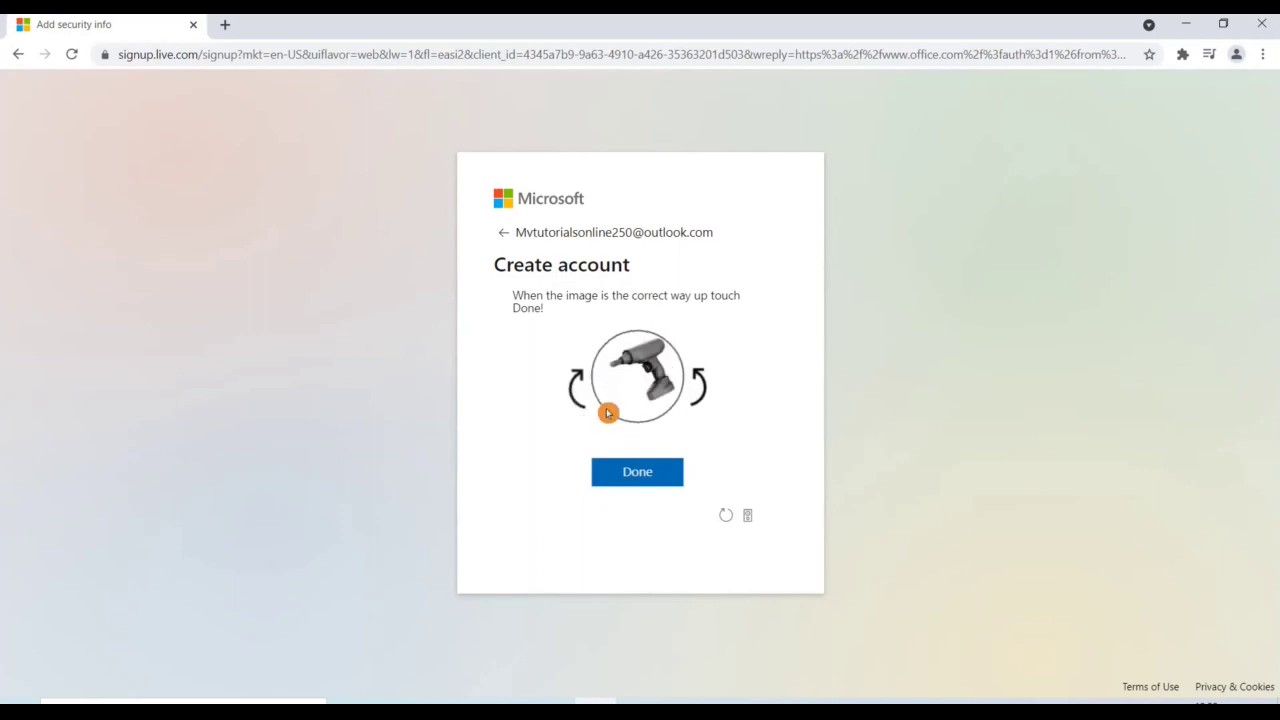
click(641, 476)
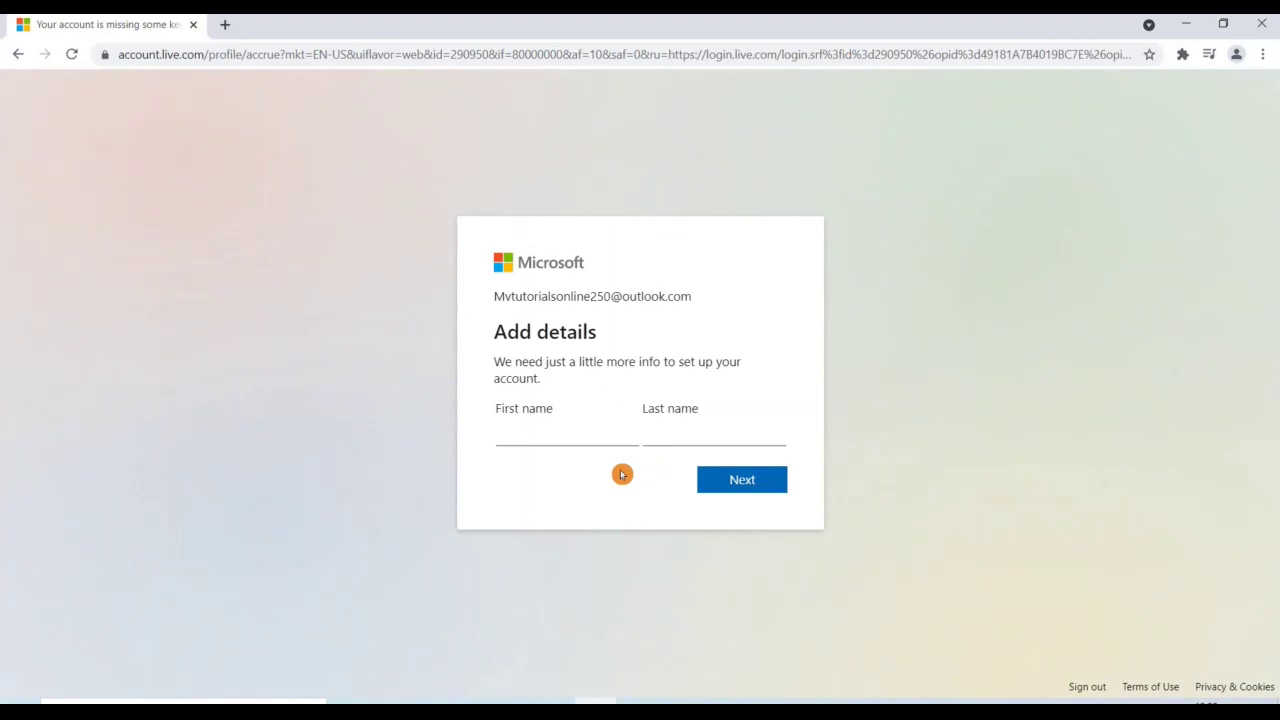
- Enter the account holder's first and last name and continue
click(594, 426)
click(593, 427)
click(690, 438)
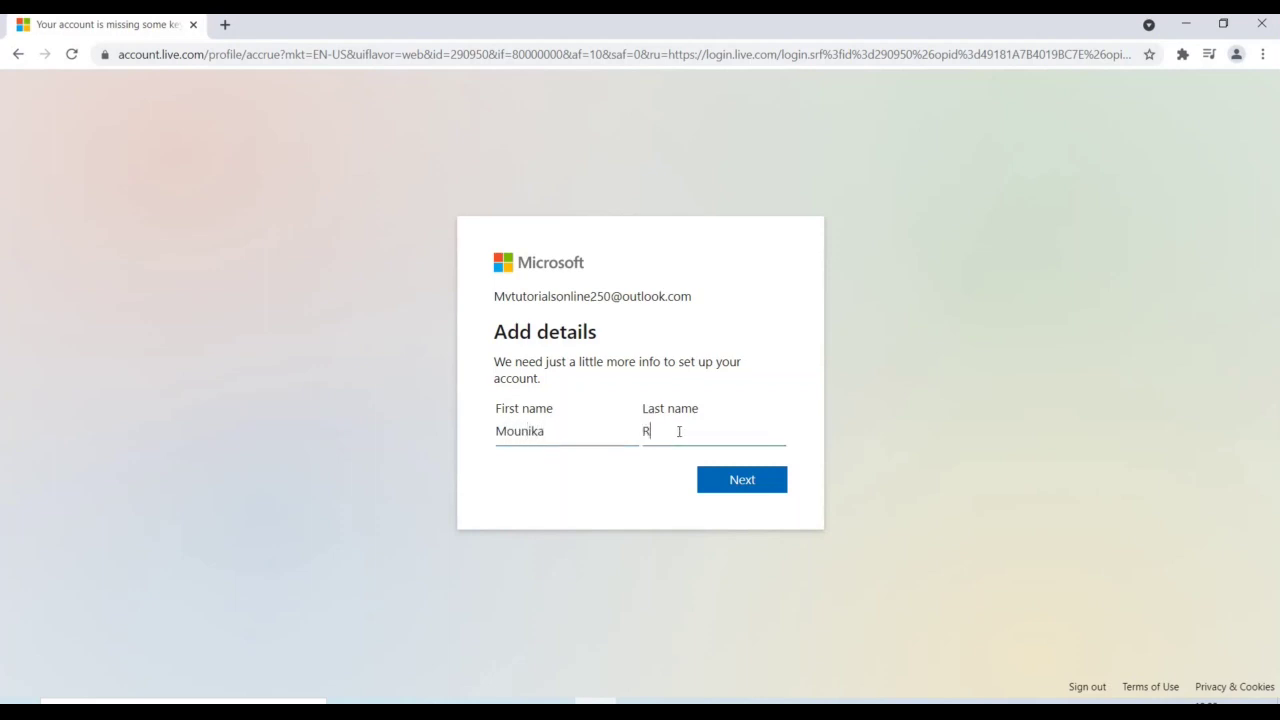
click(714, 494)
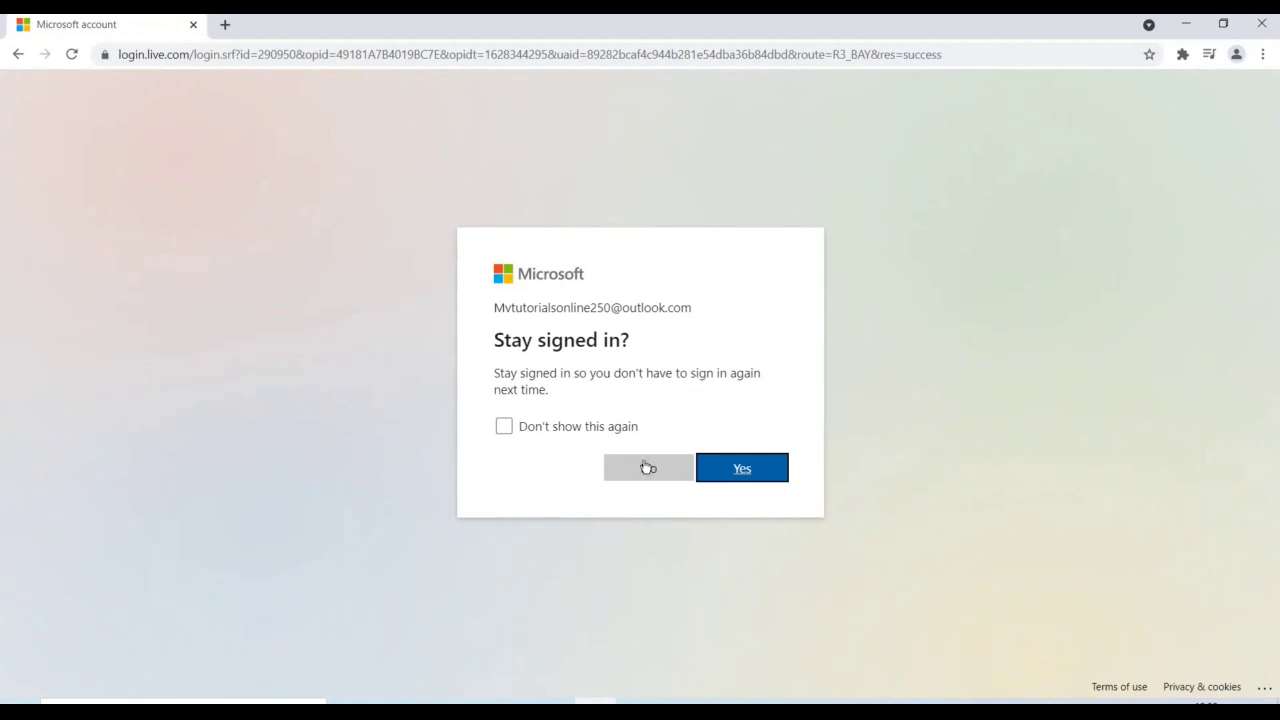
- Stay signed in, dismiss the Go premium offer and app-launcher tip, then open My profile
click(717, 506)
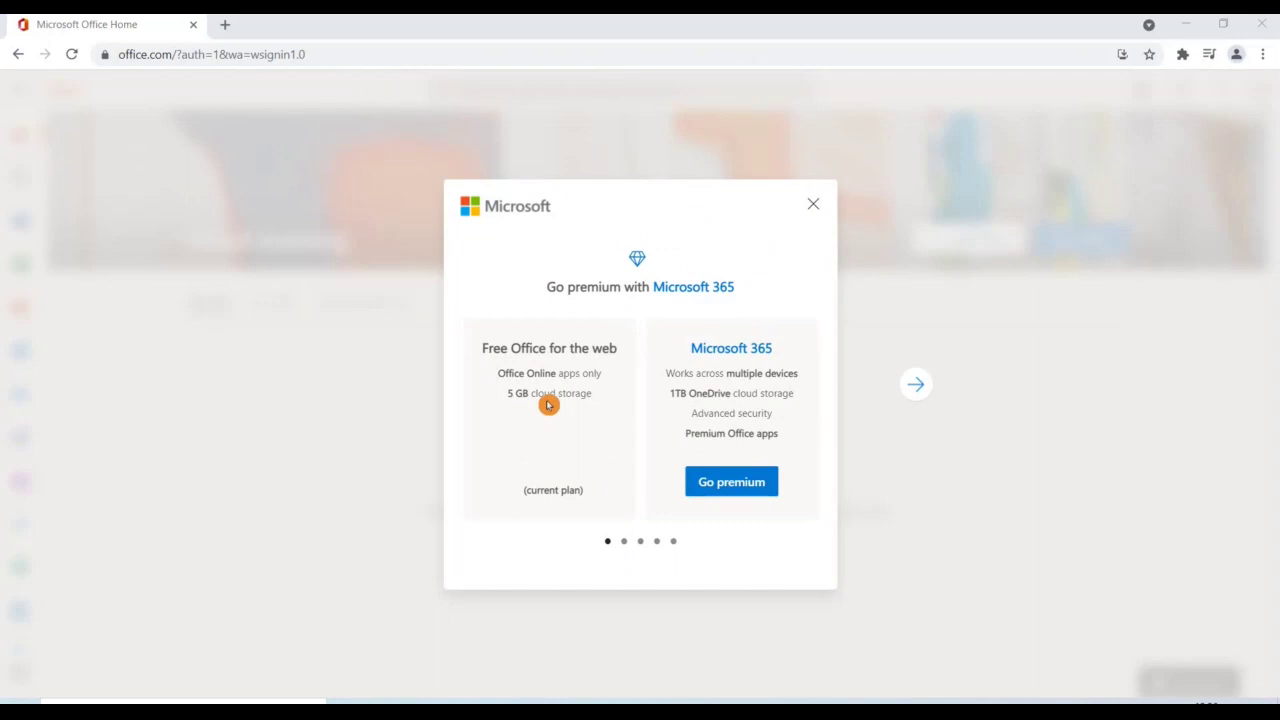
click(725, 469)
click(814, 206)
click(814, 206)
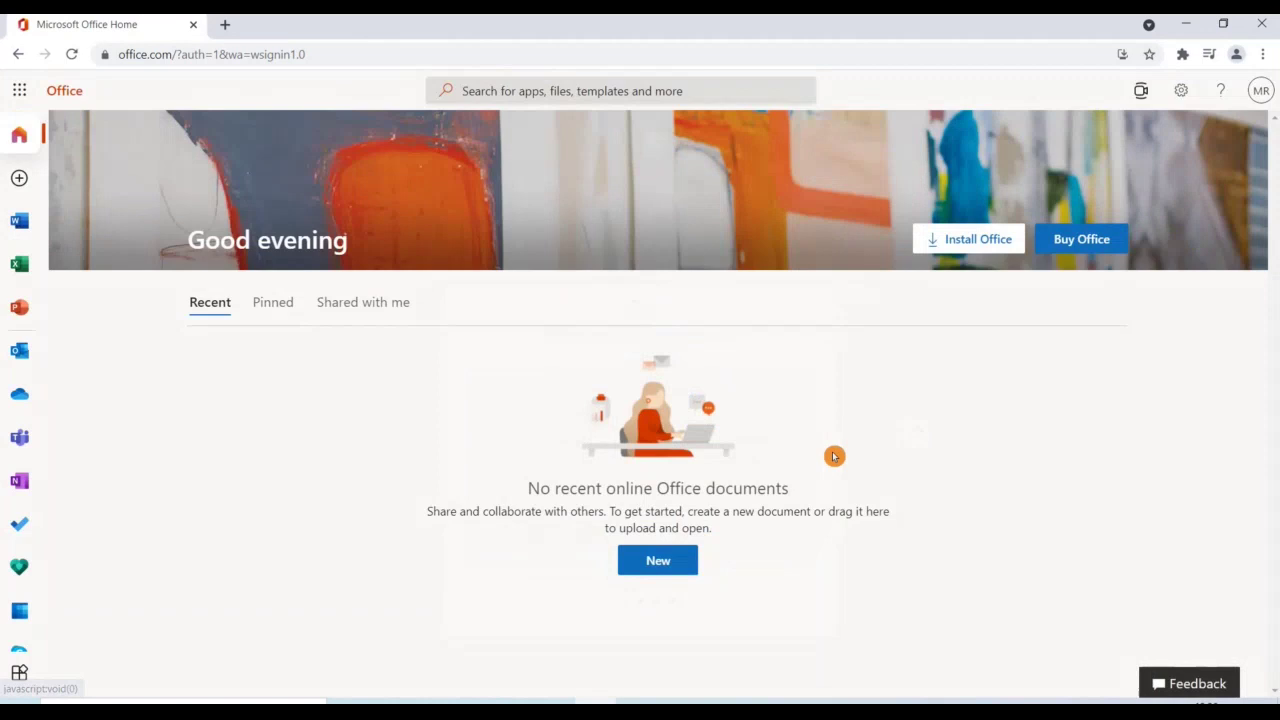
click(265, 283)
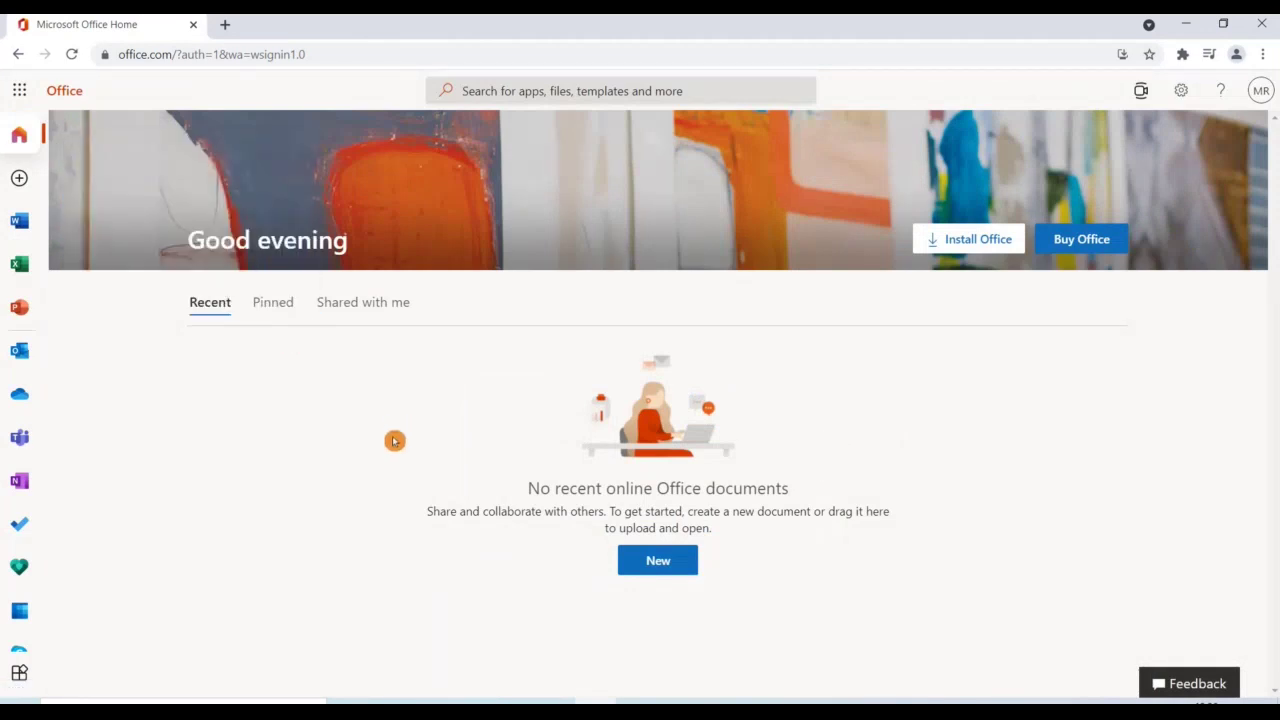
click(1258, 89)
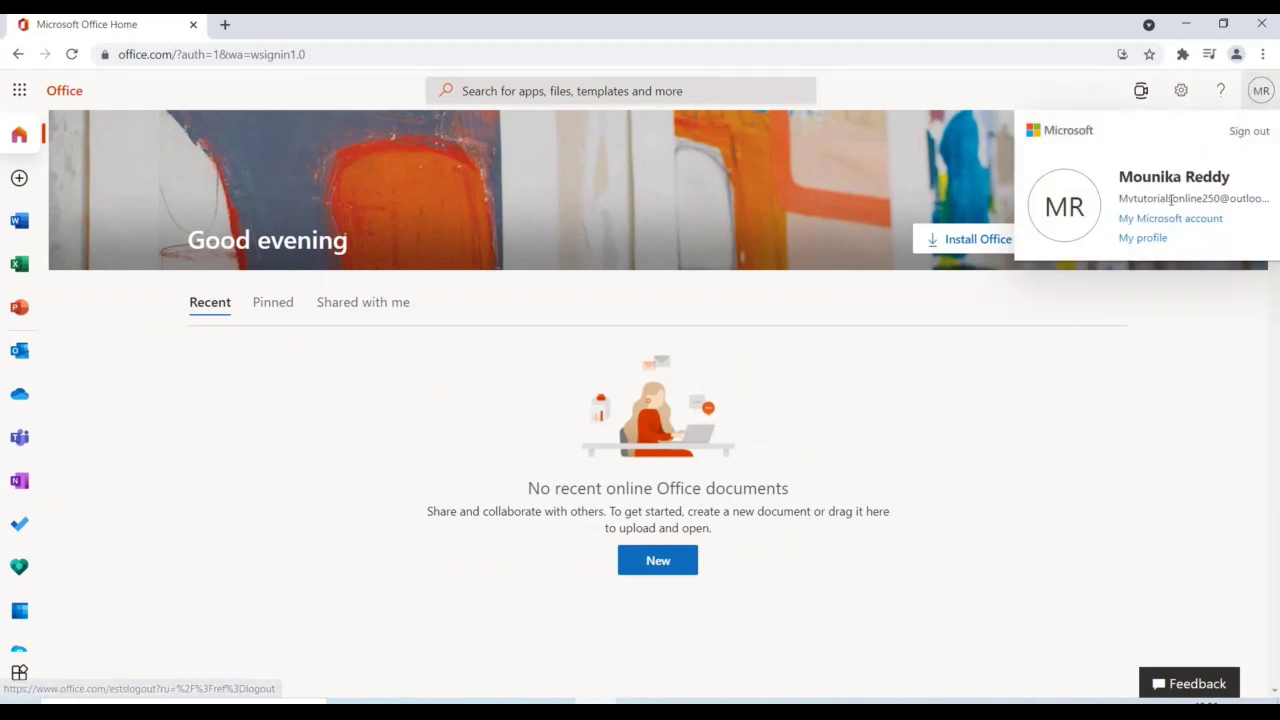
click(1148, 240)
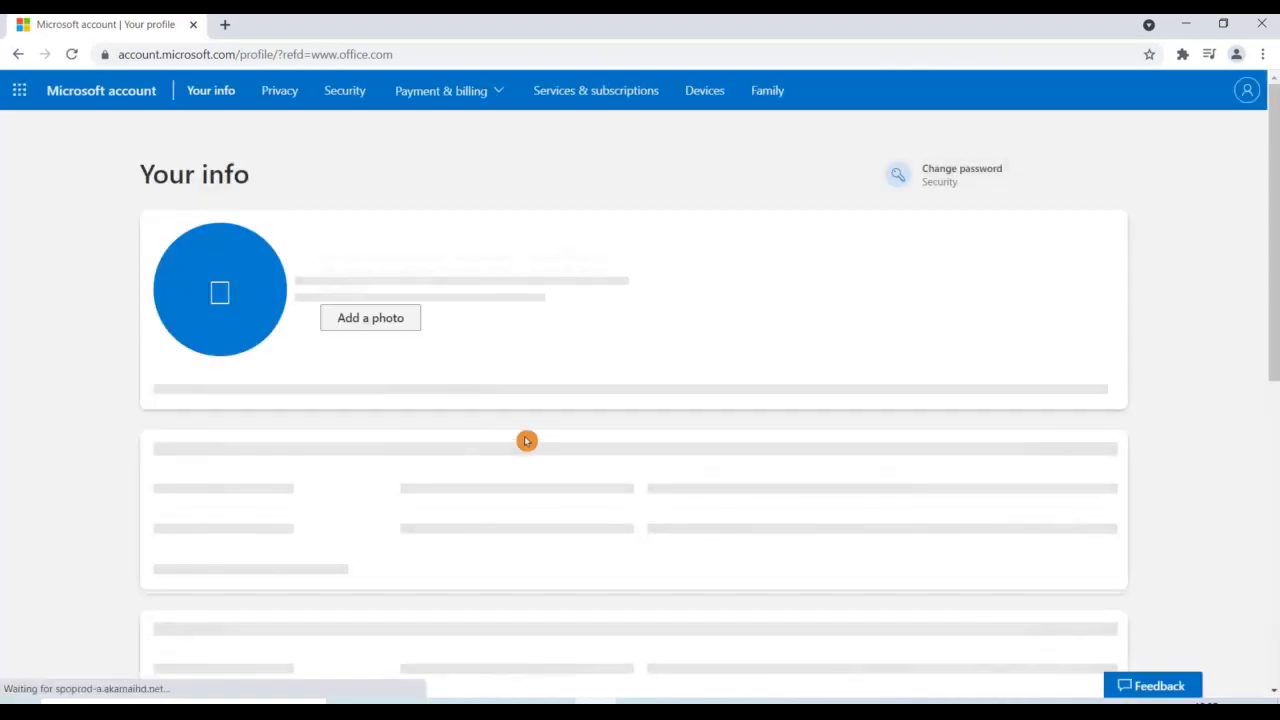
- Scroll through the Your info profile page, then go back to the Office.com home page
scroll(572, 414, down, 1)
scroll(572, 414, down, 1)
scroll(572, 414, down, 3)
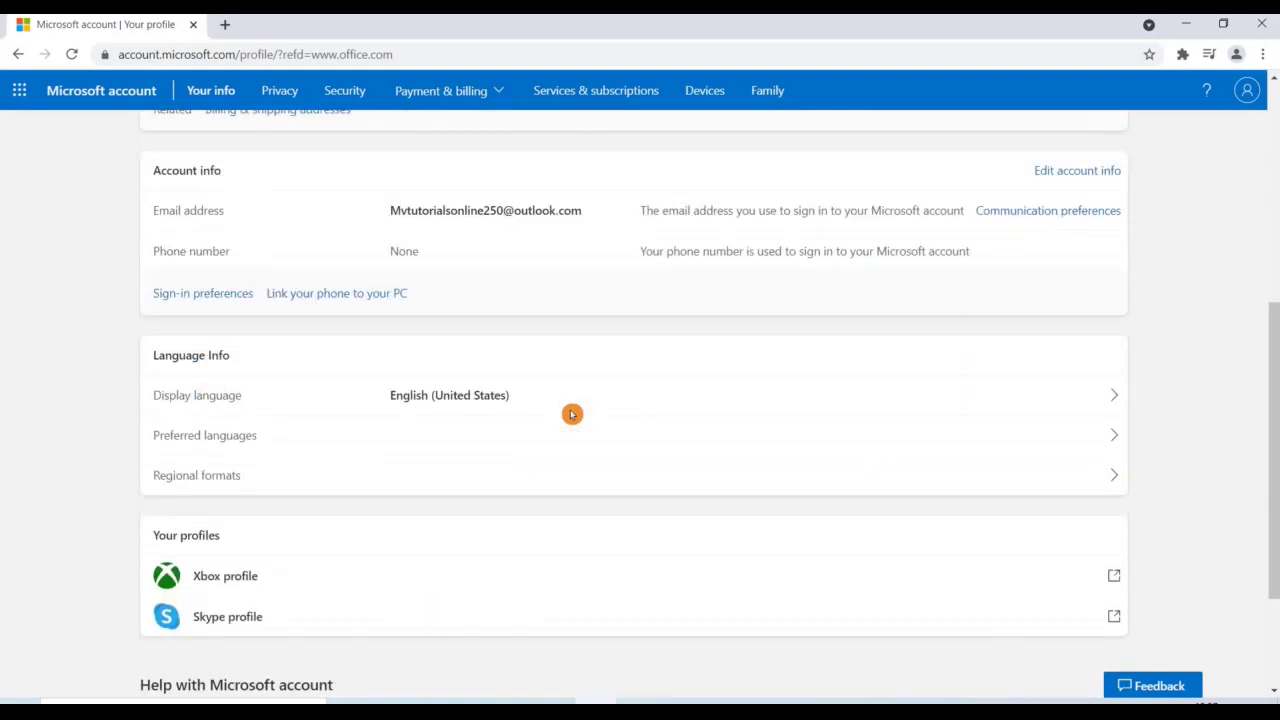
scroll(572, 414, up, 5)
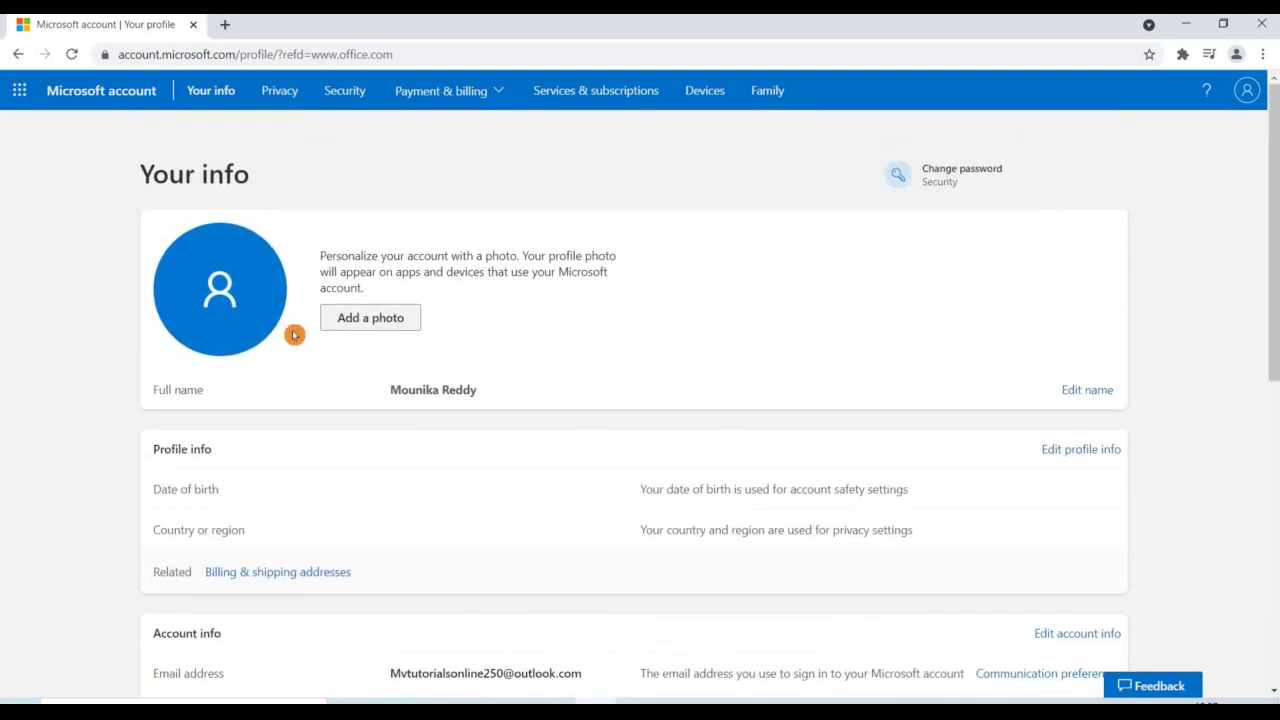
scroll(350, 335, down, 5)
scroll(420, 336, up, 5)
key(alt+Left)
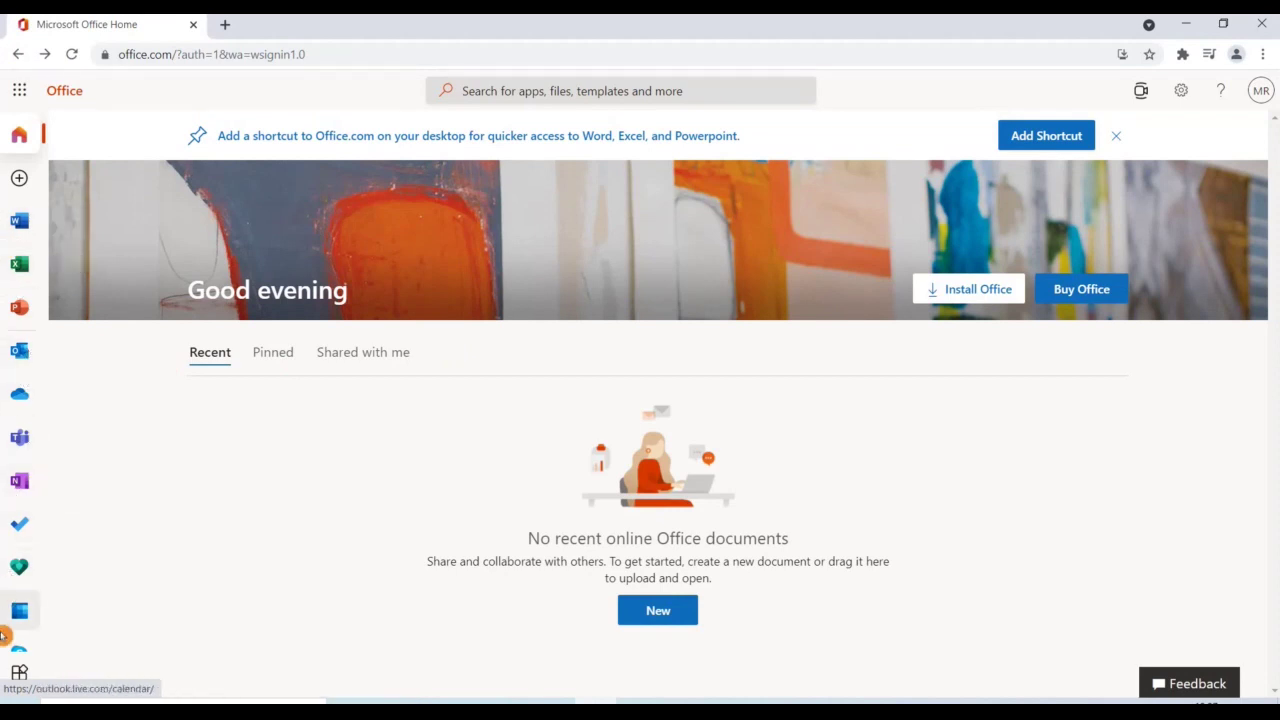
- Browse the Microsoft 365 app launcher, then open the MR avatar account panel
click(14, 95)
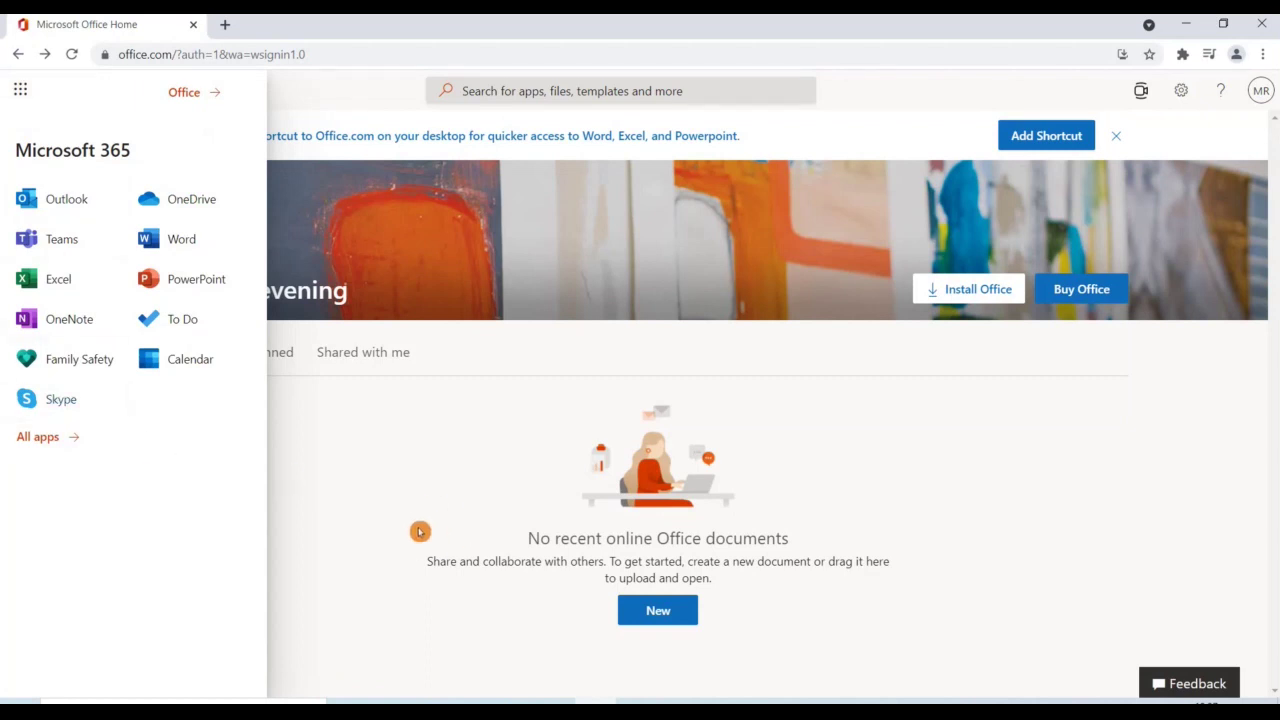
click(1252, 94)
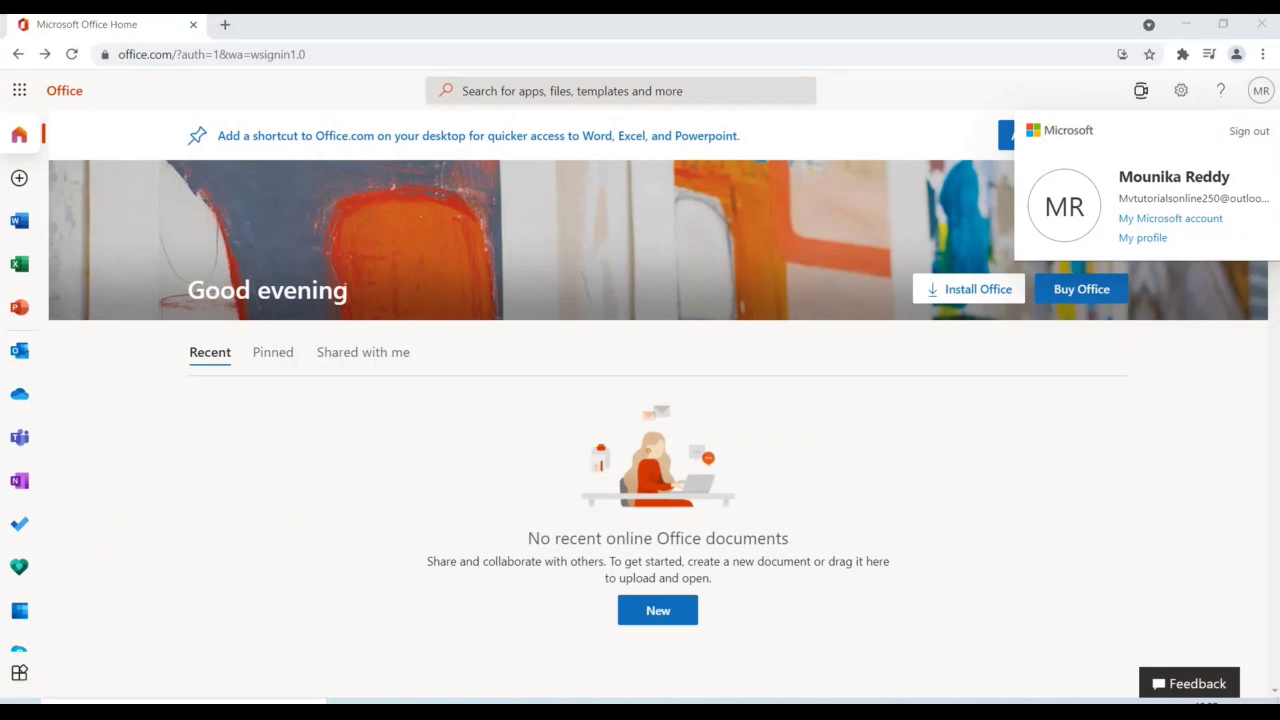
click(851, 445)
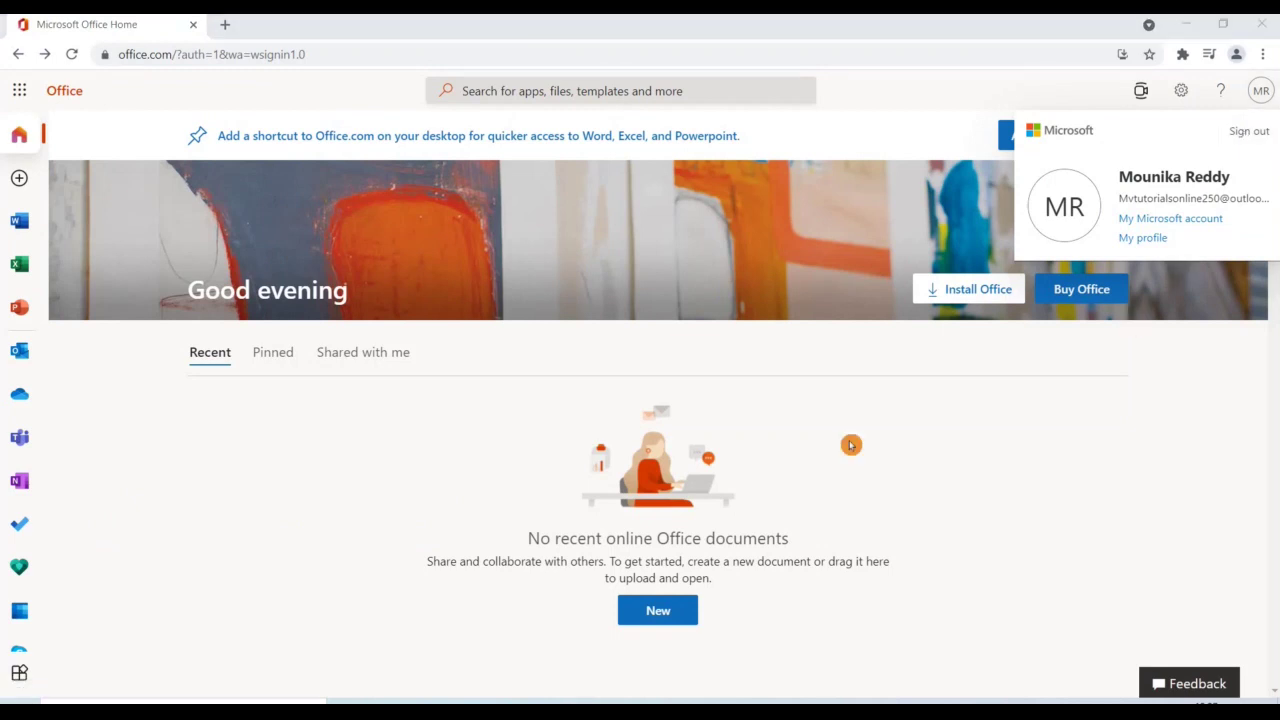